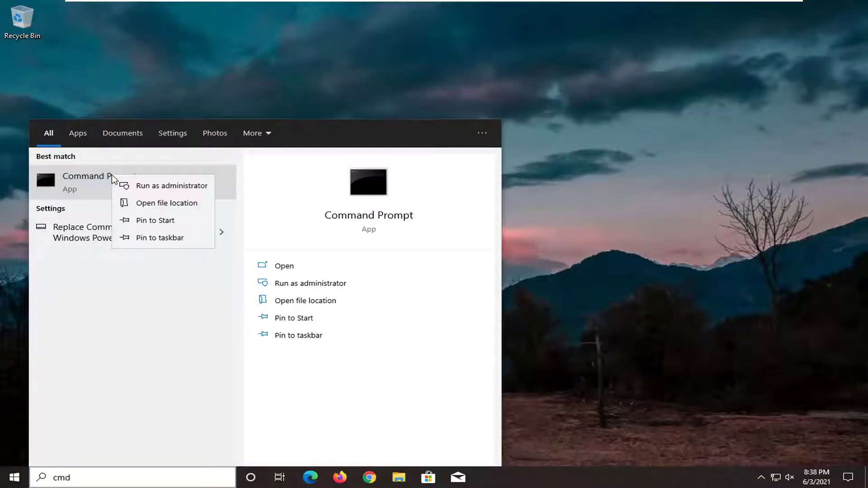
Step: Open Command Prompt as administrator, allowing the elevation request, and run msiexec /unregister
click(163, 186)
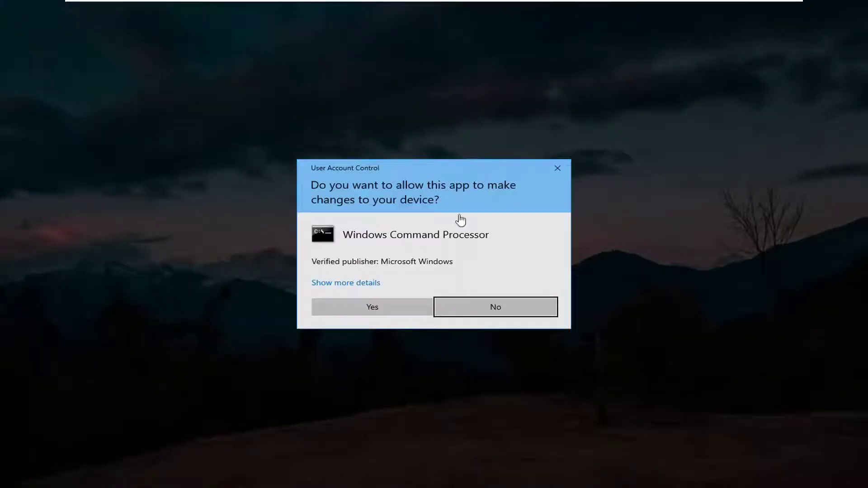
click(374, 308)
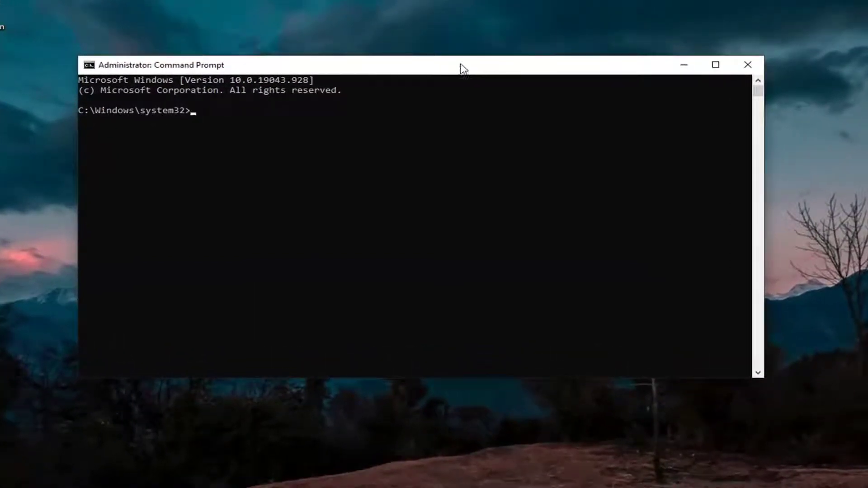
right_click(460, 64)
mouse_move(499, 162)
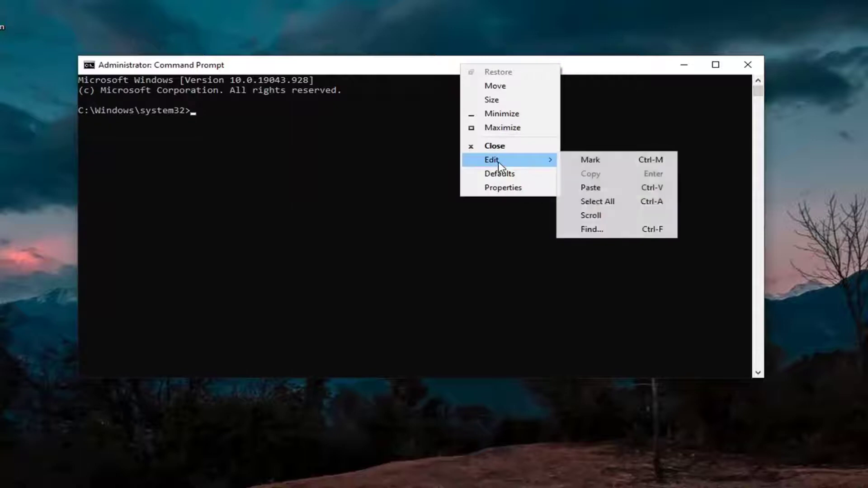
click(588, 188)
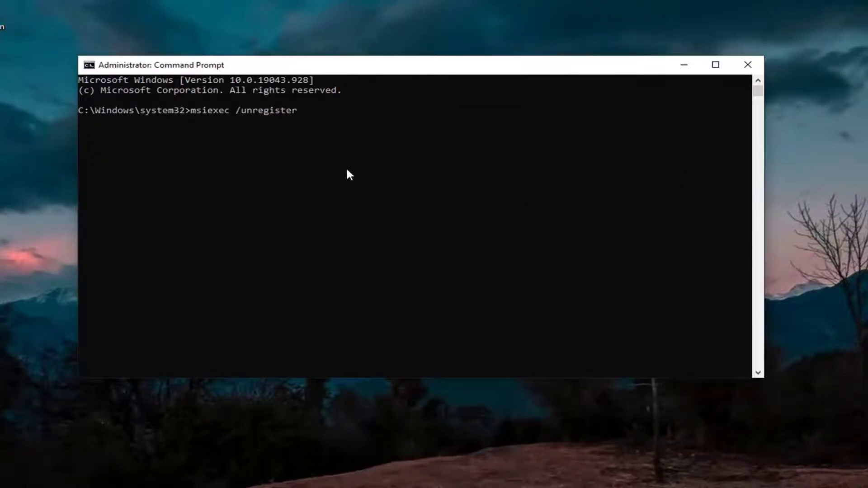
key(Return)
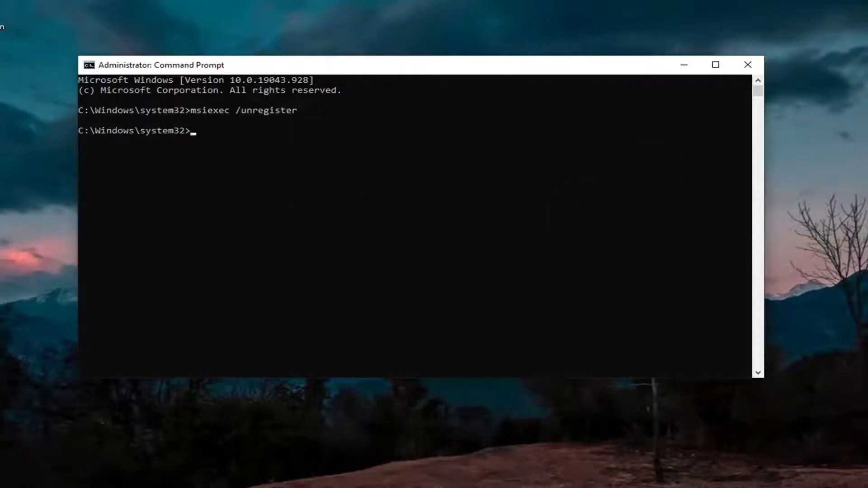
Step: Run msiexec /regserver in the elevated Command Prompt and close its window
right_click(482, 68)
mouse_move(508, 162)
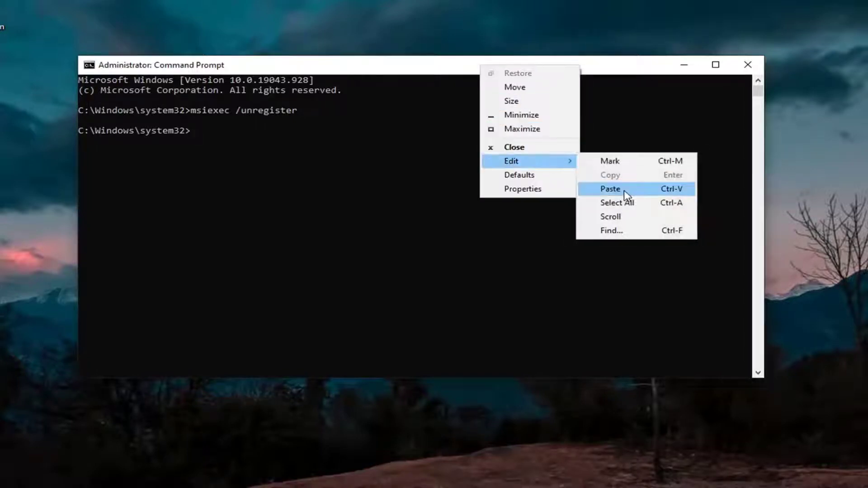
click(624, 192)
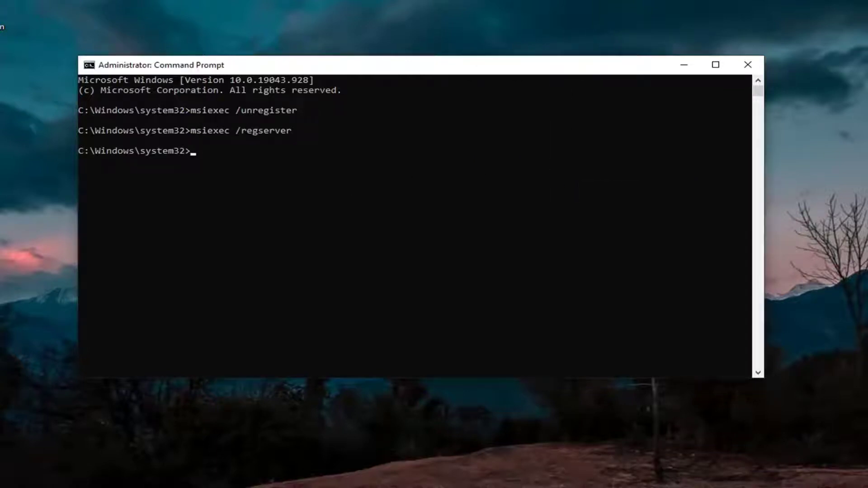
click(748, 64)
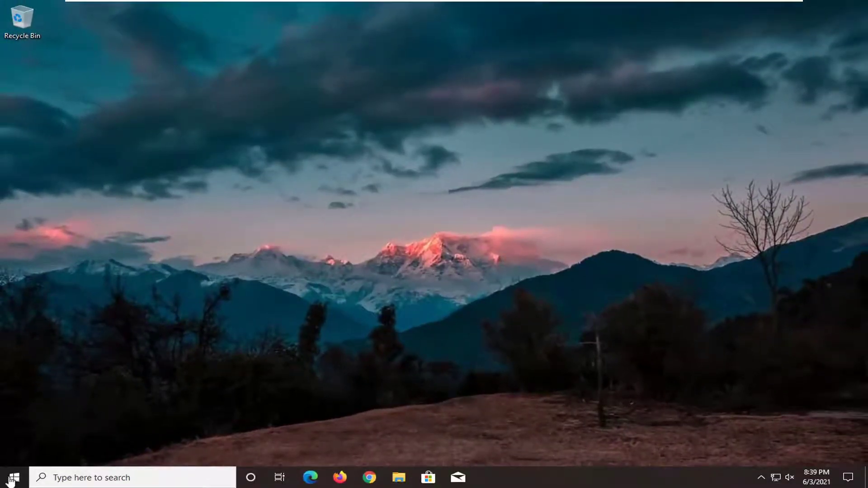
Step: Search Windows for services, open the Services app, and reposition and enlarge its window
click(11, 481)
text(ser)
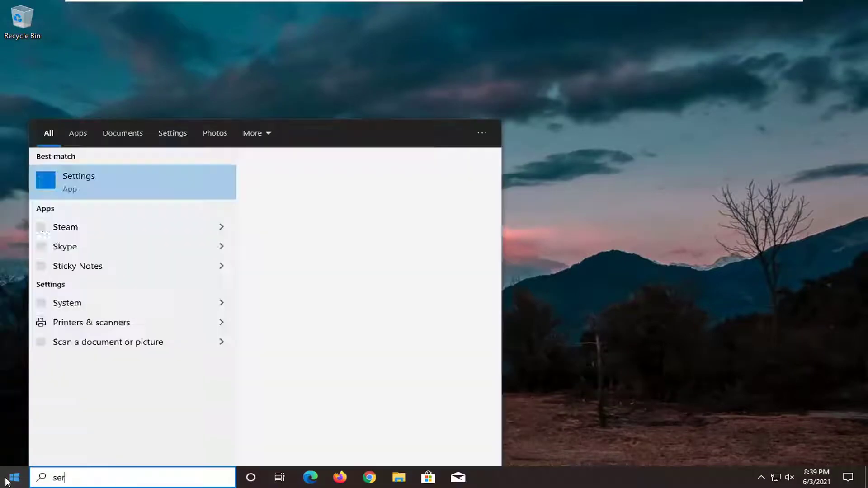
text(vices)
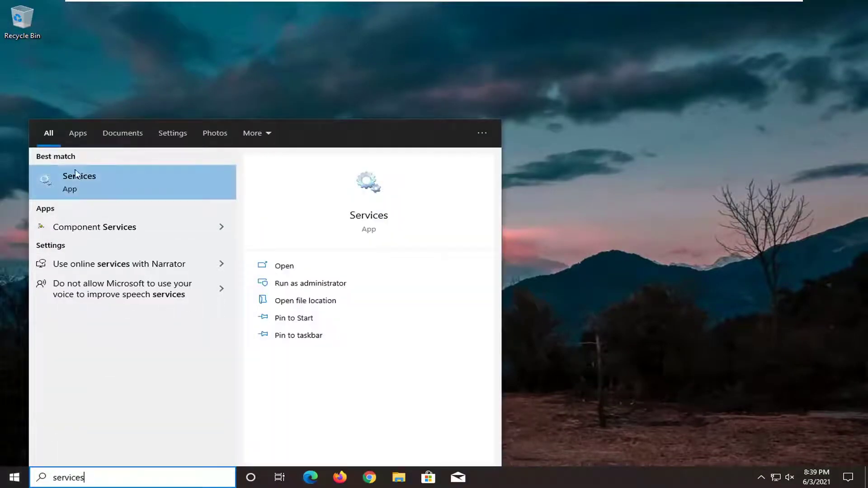
click(77, 180)
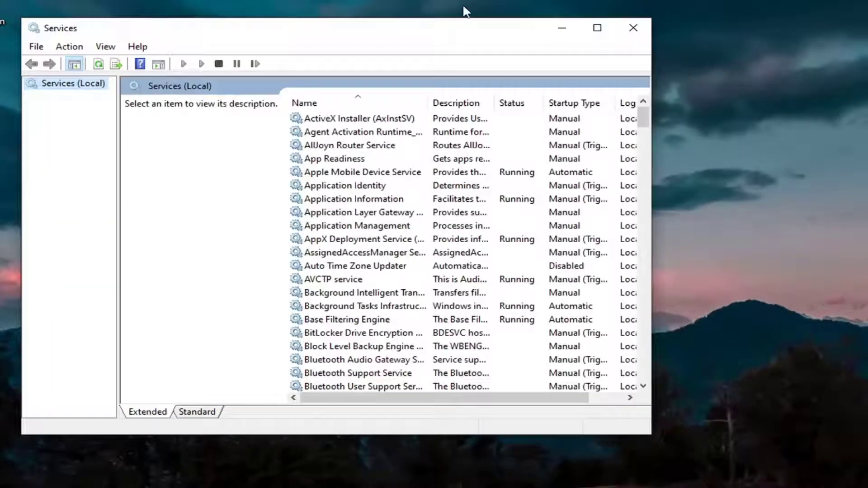
drag(468, 28, 558, 27)
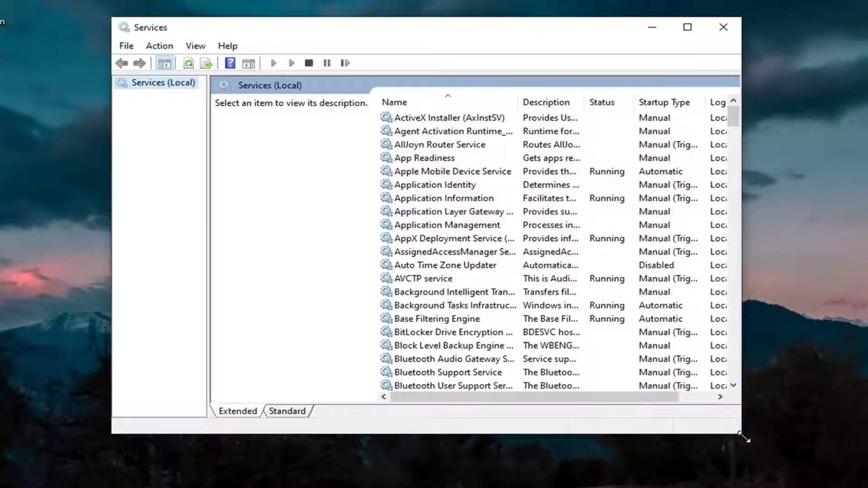
drag(744, 437, 815, 468)
Step: Start the Windows Installer service from its properties, accept the dialog, and close Services
click(452, 305)
scroll(534, 267, down, 5)
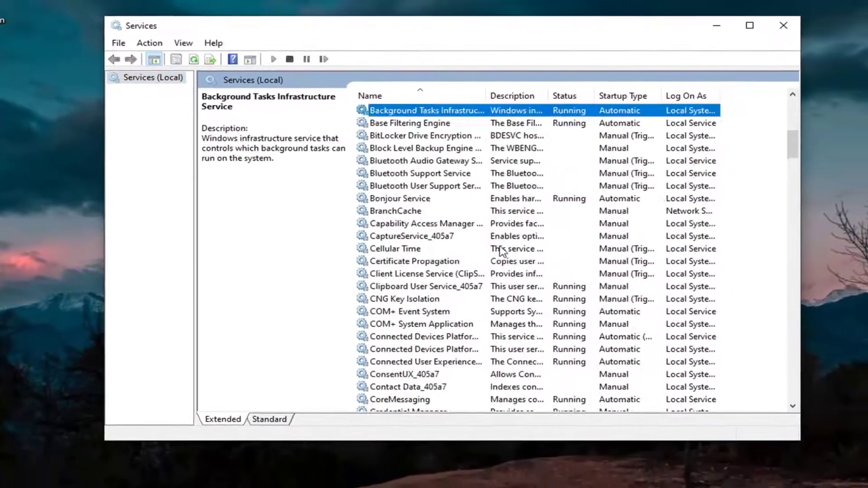
scroll(769, 324, down, 20)
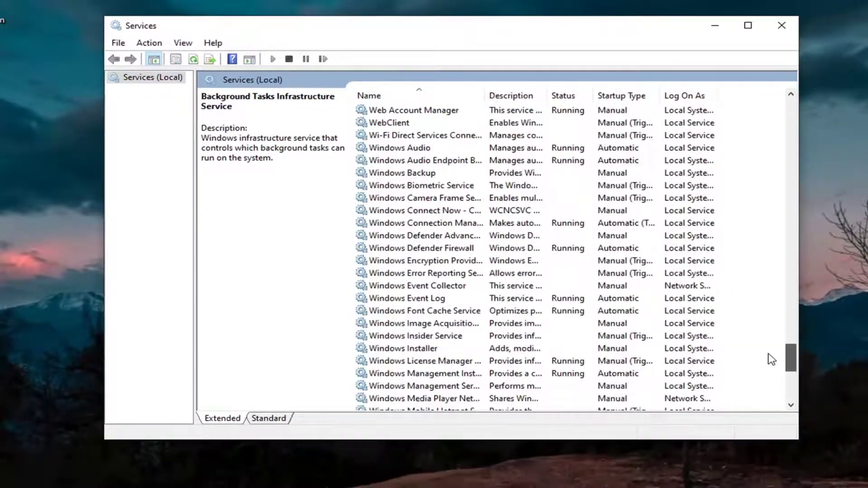
double_click(388, 349)
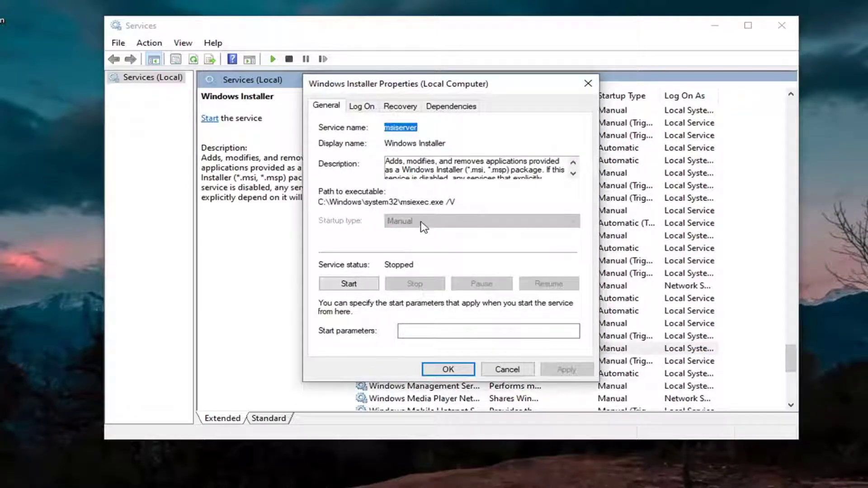
click(348, 286)
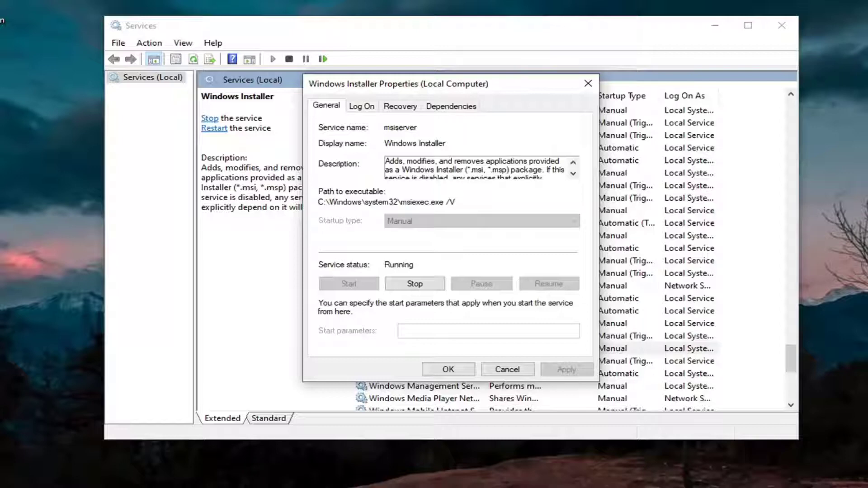
click(458, 370)
click(781, 26)
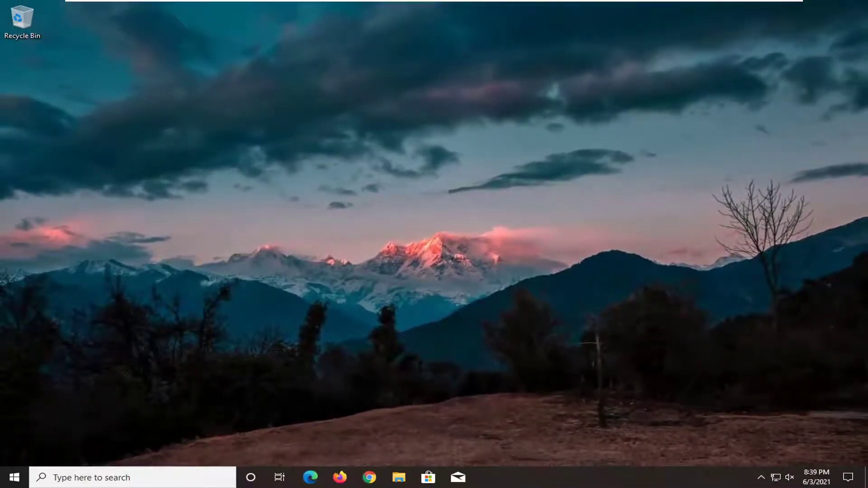
Step: Search Windows for regedit and open Registry Editor as administrator, allowing the elevation request
click(2, 483)
text(regedit)
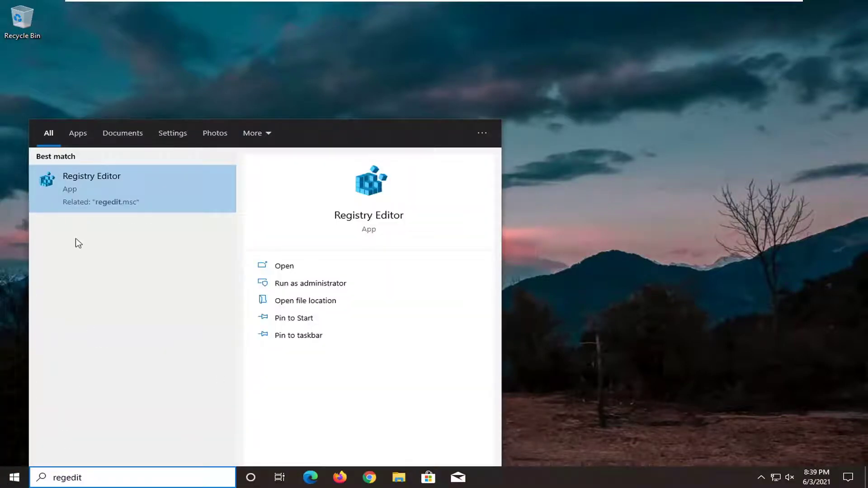
right_click(113, 188)
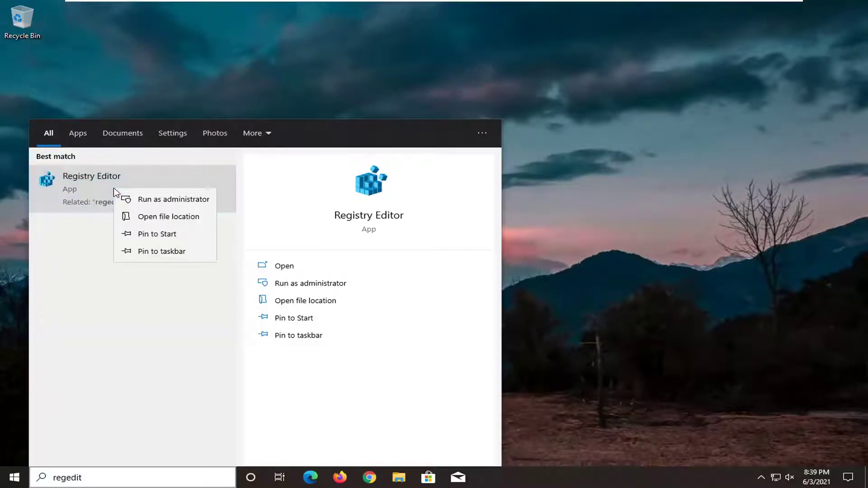
click(152, 200)
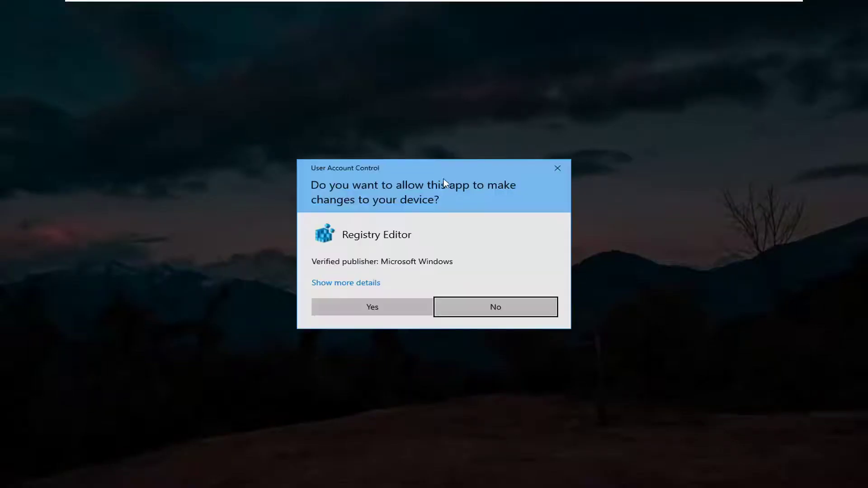
click(382, 309)
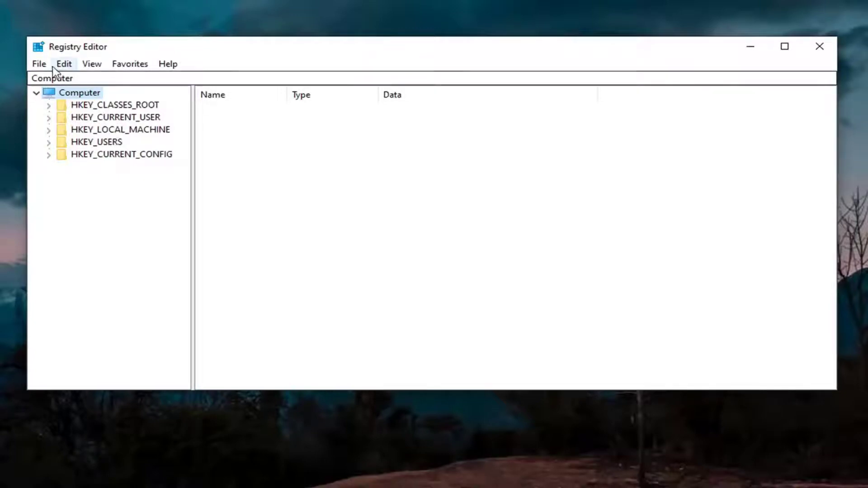
click(39, 63)
click(53, 95)
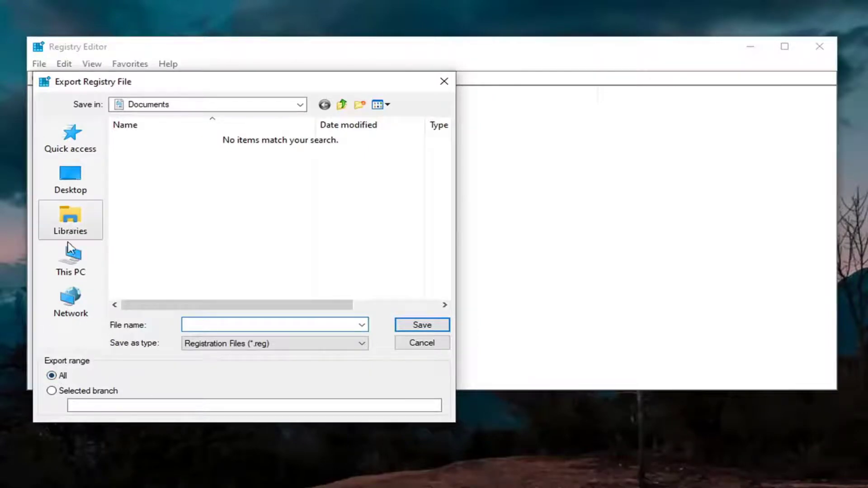
click(71, 180)
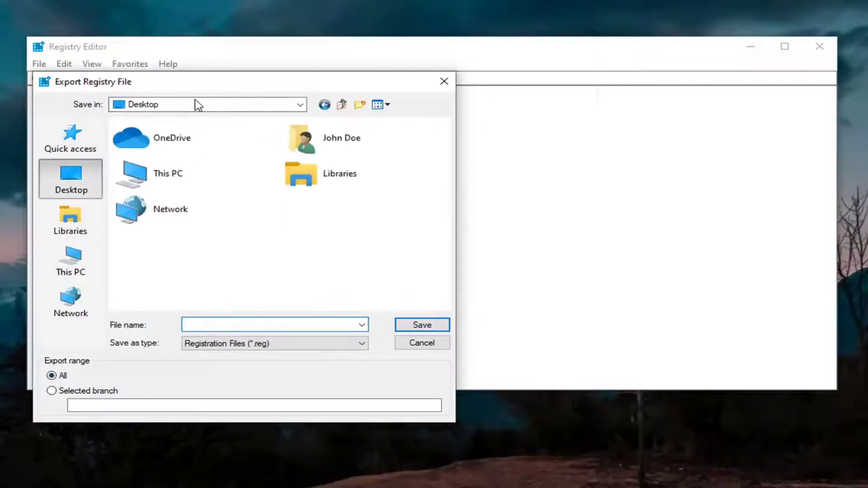
click(435, 348)
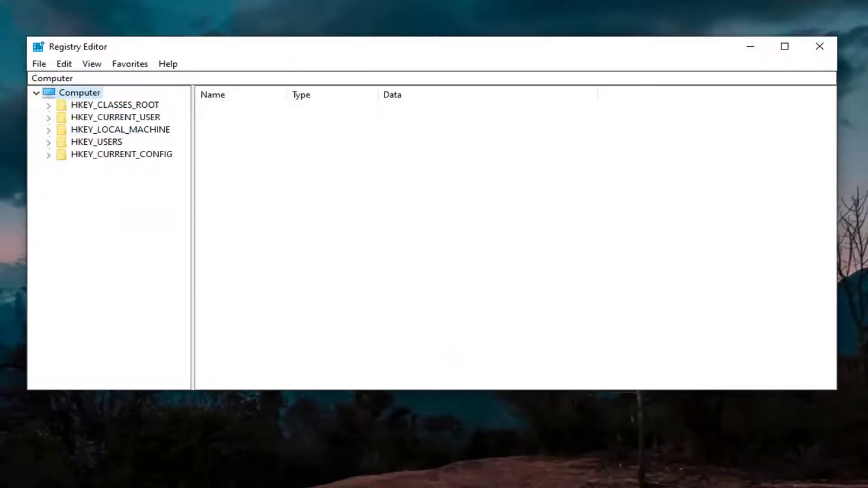
click(39, 64)
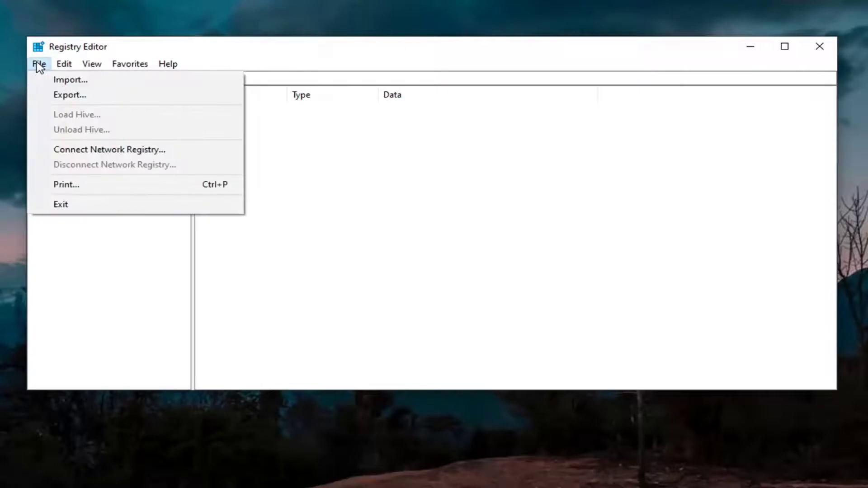
click(59, 82)
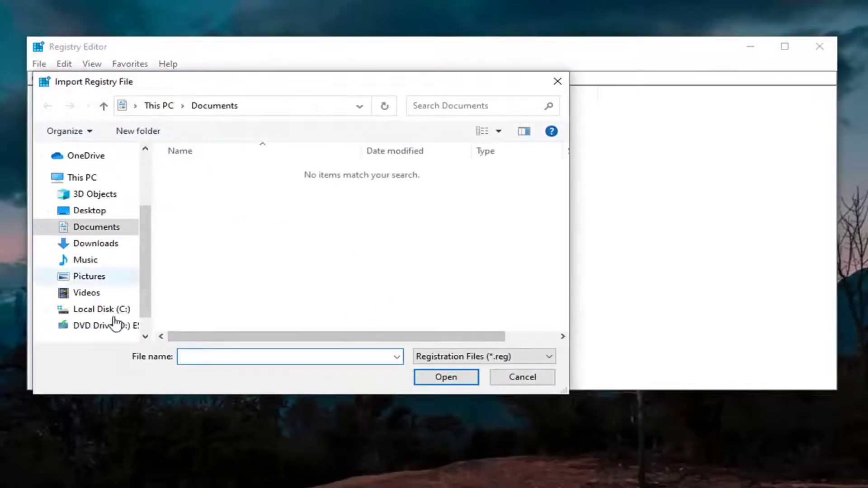
click(84, 178)
click(87, 195)
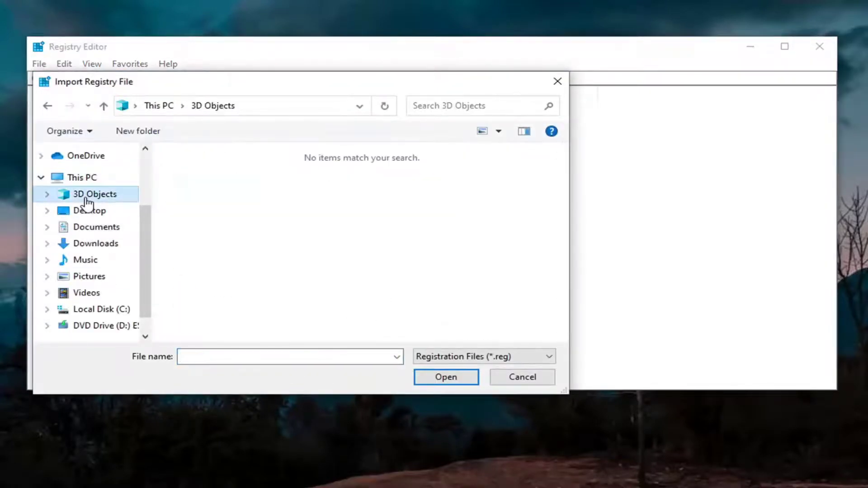
click(522, 377)
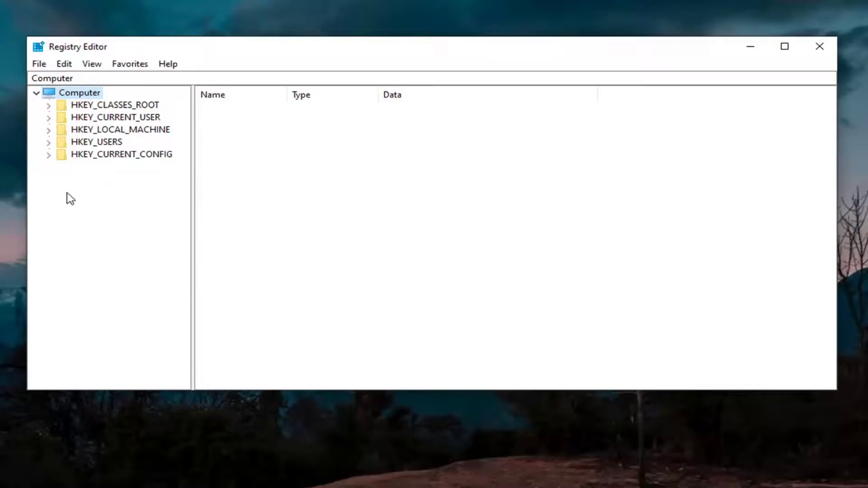
Step: Expand HKEY_LOCAL_MACHINE\SYSTEM\CurrentControlSet in the registry tree and widen the key tree area
click(107, 132)
double_click(108, 131)
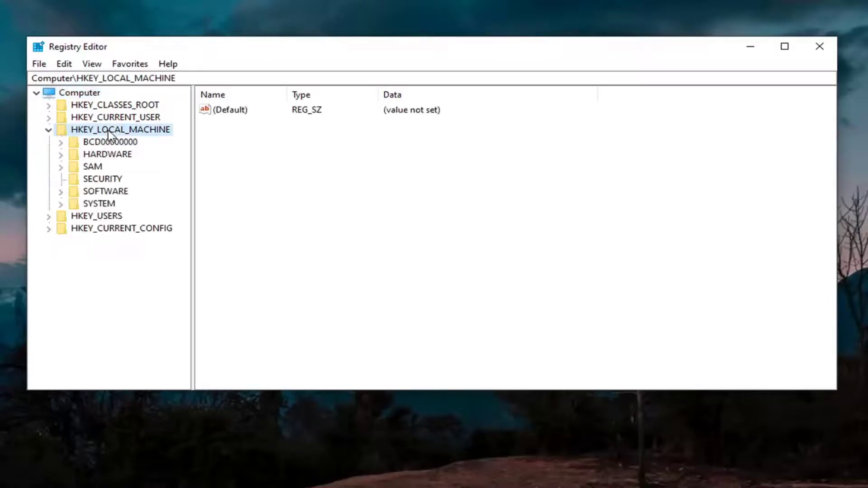
double_click(90, 204)
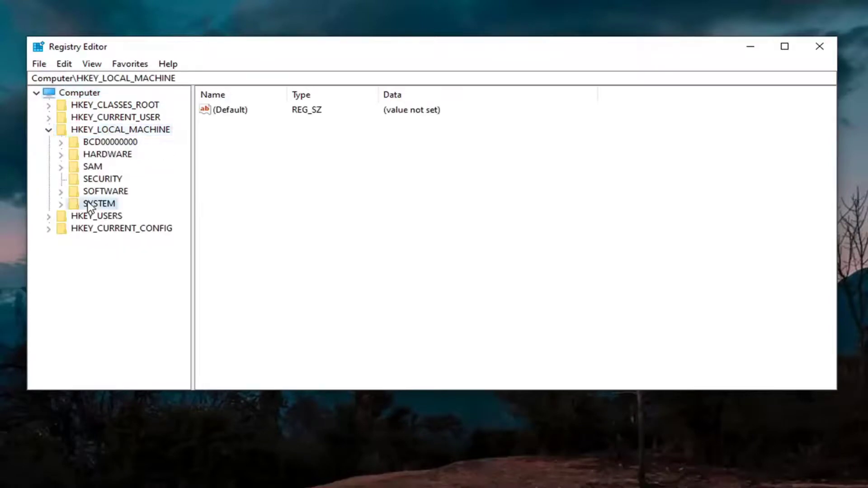
scroll(91, 206, down, 1)
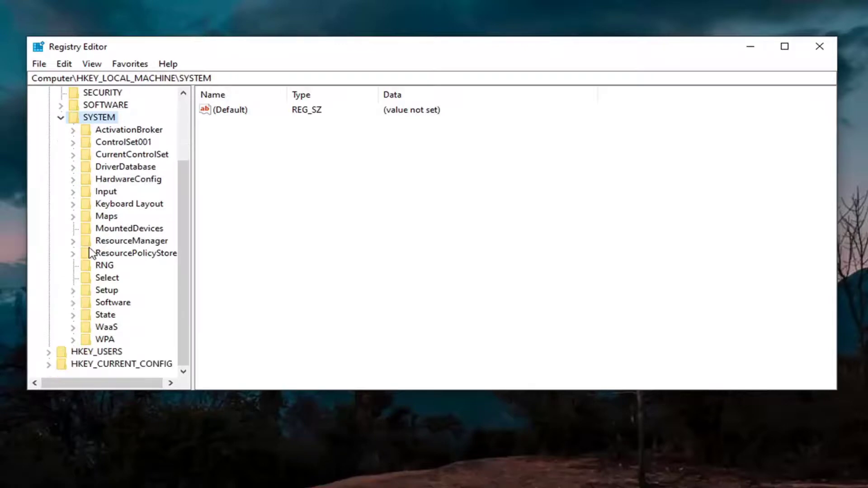
click(130, 155)
double_click(131, 155)
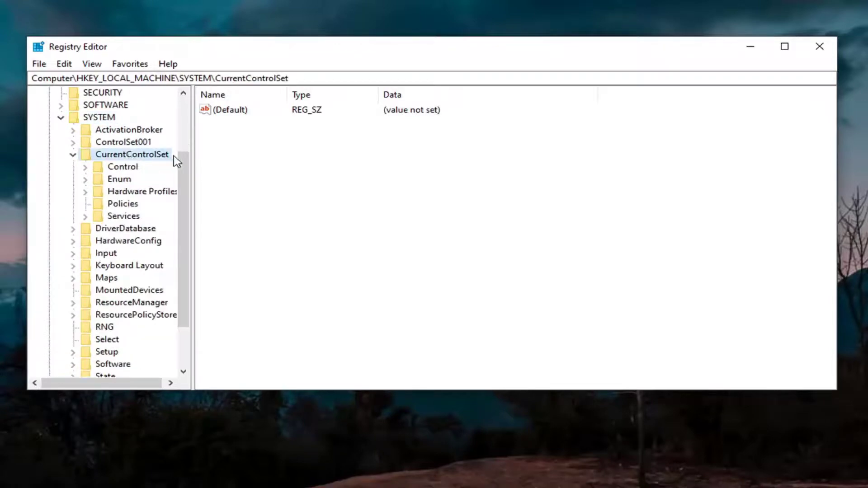
drag(190, 159, 239, 159)
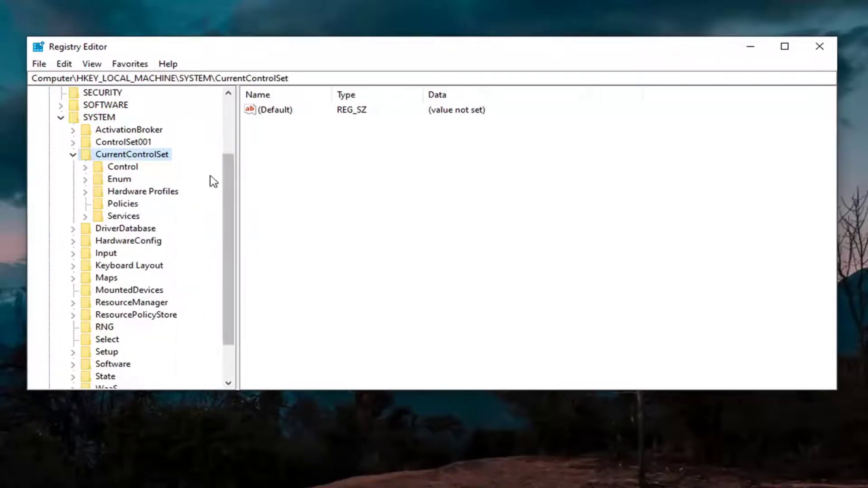
Step: Expand the Control key under CurrentControlSet and select its FileSystem subkey
click(113, 169)
double_click(111, 168)
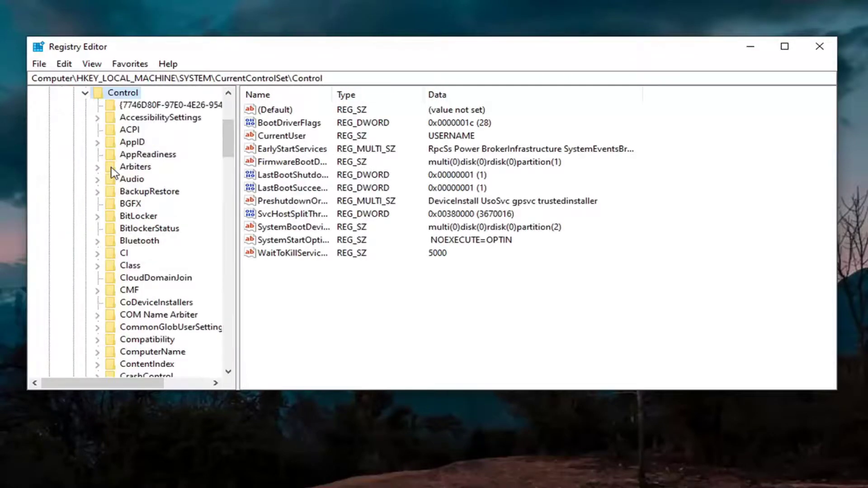
scroll(113, 171, down, 2)
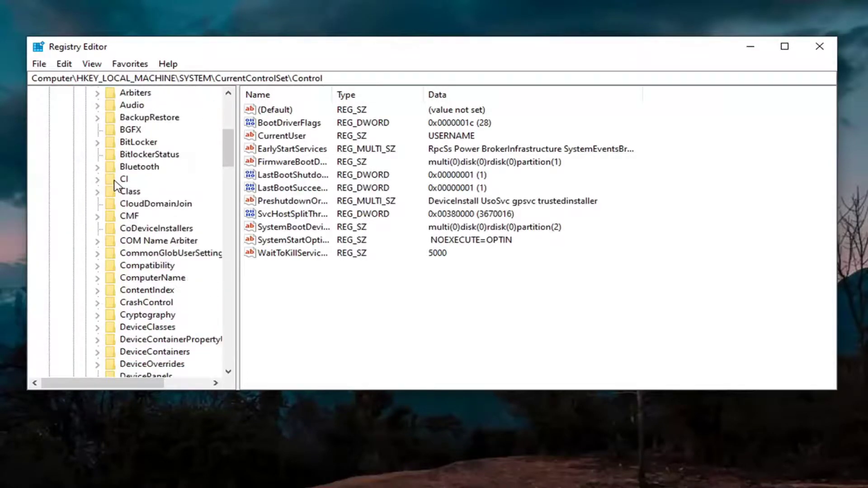
scroll(117, 185, down, 4)
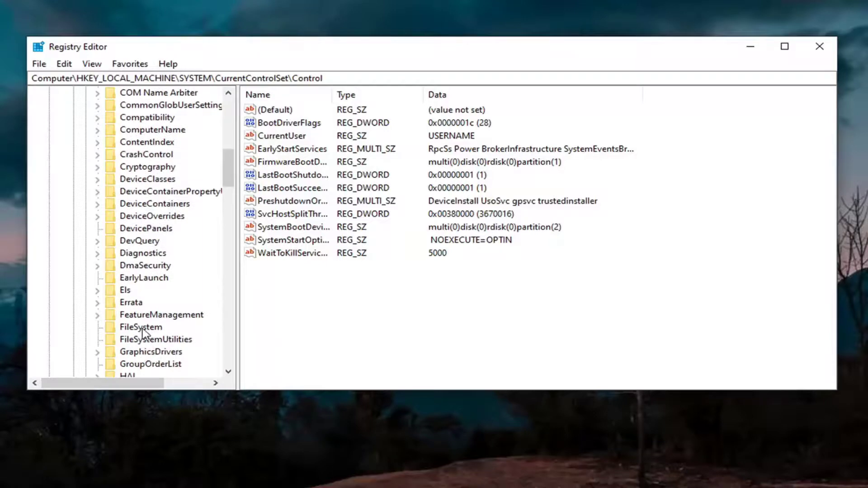
click(141, 328)
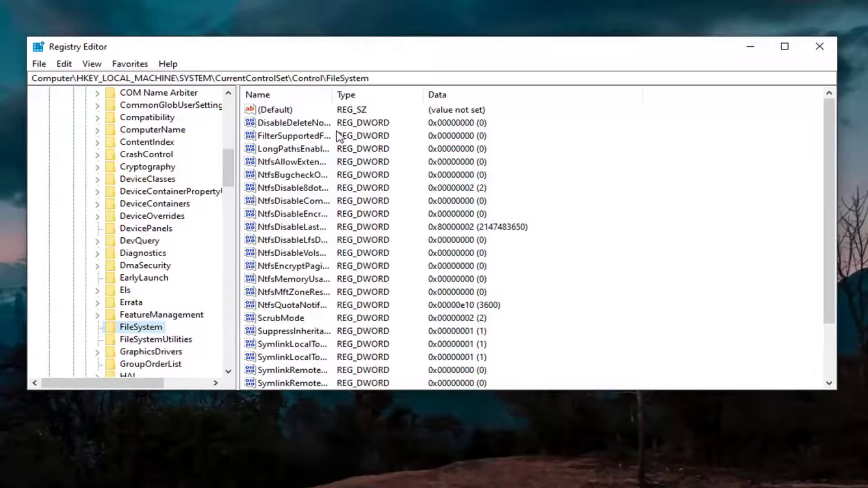
Step: Widen the Name column to show full value names and set the NtfsDisable8dot3NameCreation DWORD to 0
drag(333, 94, 424, 106)
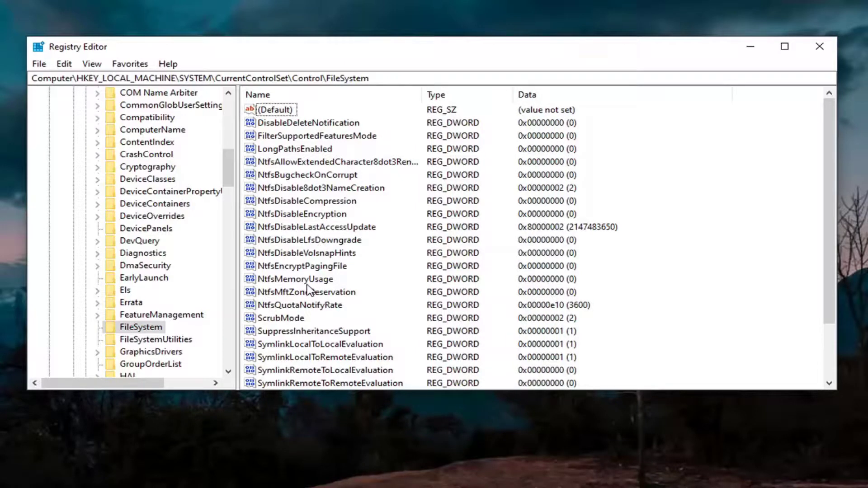
click(329, 188)
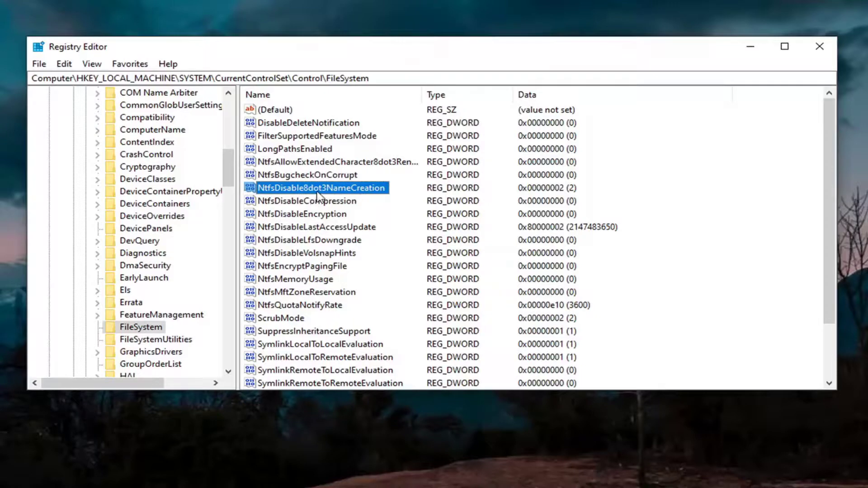
double_click(377, 188)
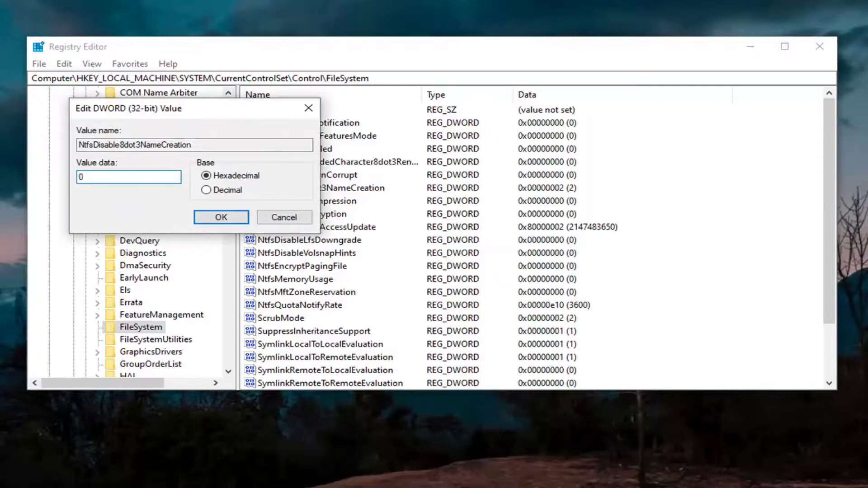
click(222, 218)
Step: Collapse the expanded registry keys up to HKEY_LOCAL_MACHINE, select the Computer root, and close Registry Editor
scroll(130, 290, up, 8)
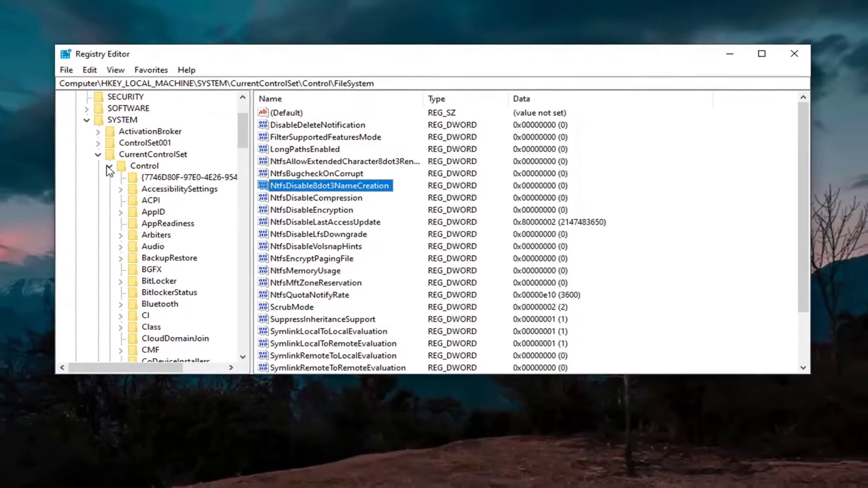
click(86, 167)
click(74, 155)
click(126, 136)
click(115, 133)
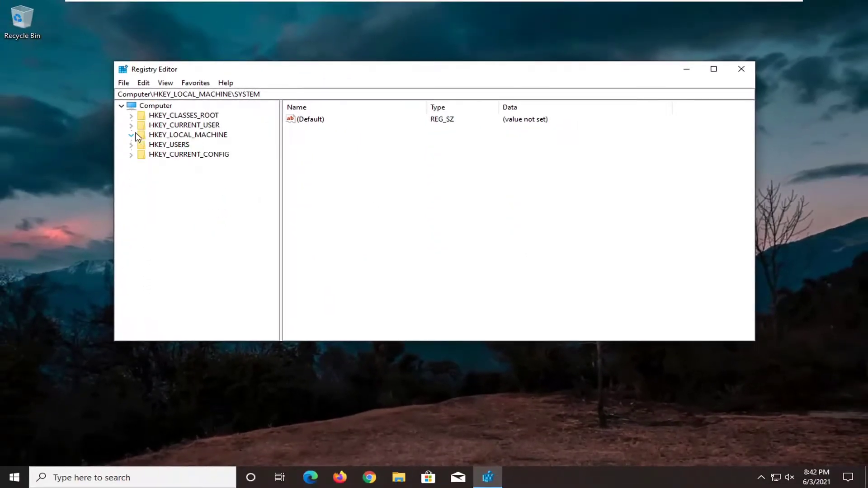
click(134, 104)
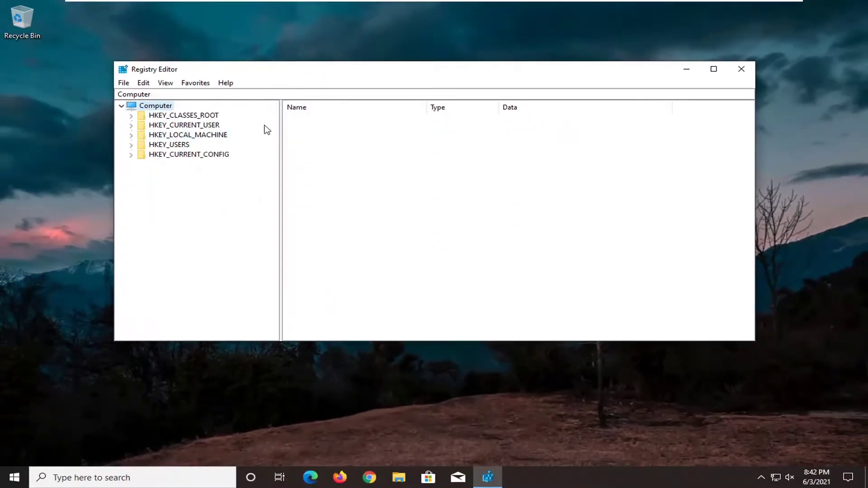
click(741, 68)
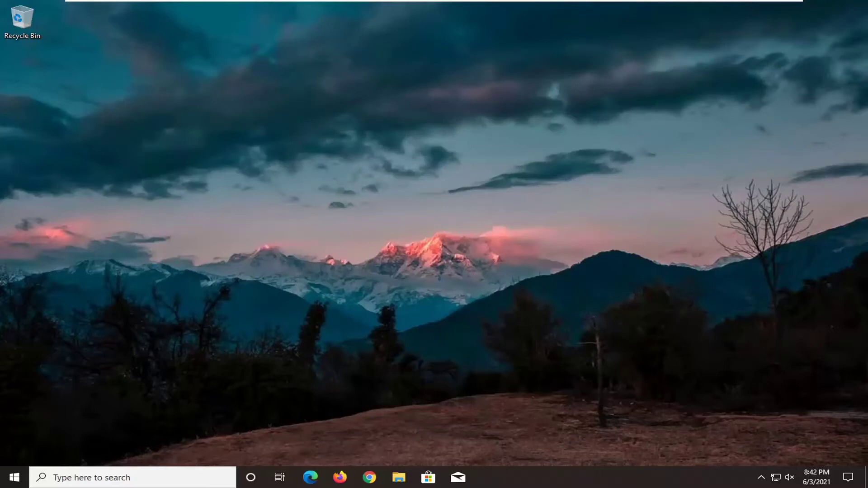